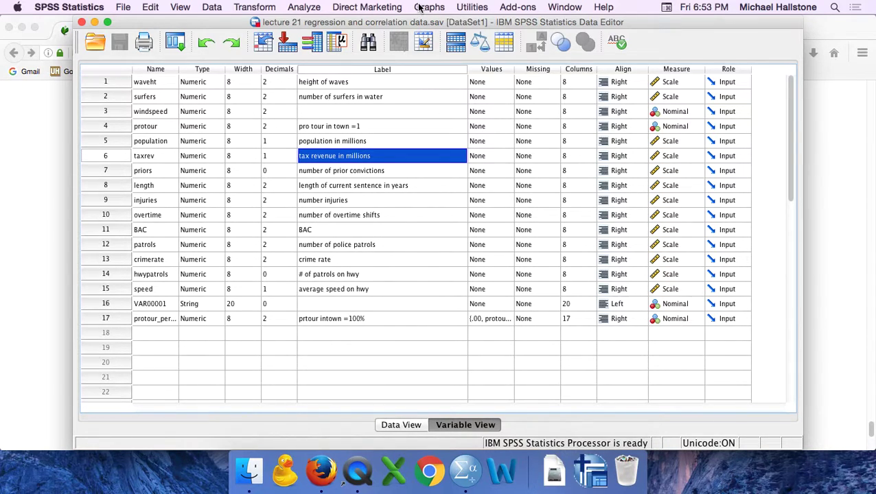
- Open Bivariate Correlations and add number of surfers and height of waves as variables
left_click(297, 9)
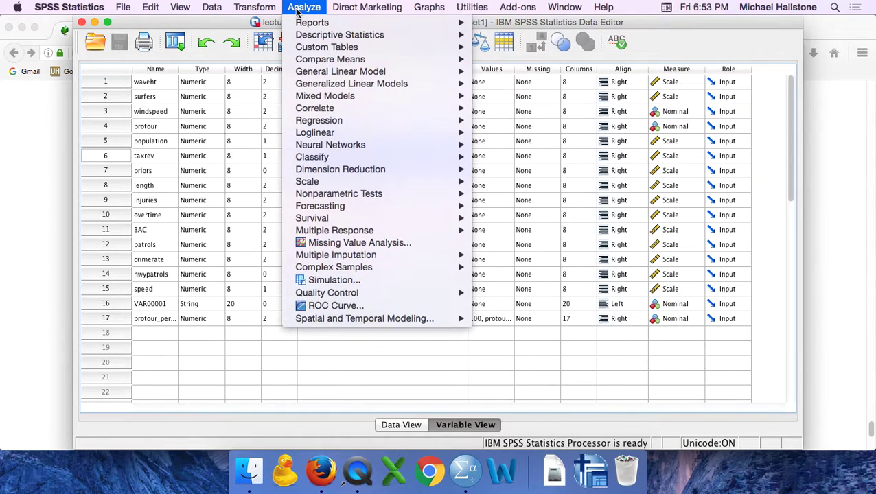
mouse_move(324, 110)
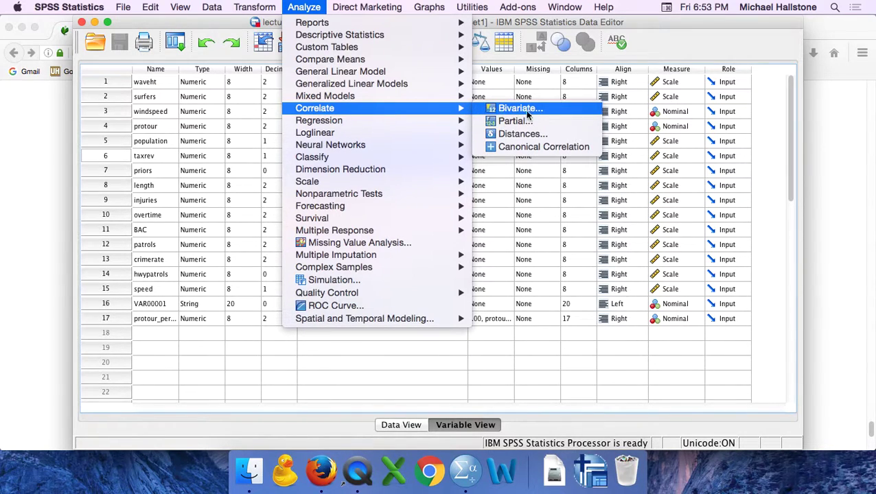
left_click(555, 110)
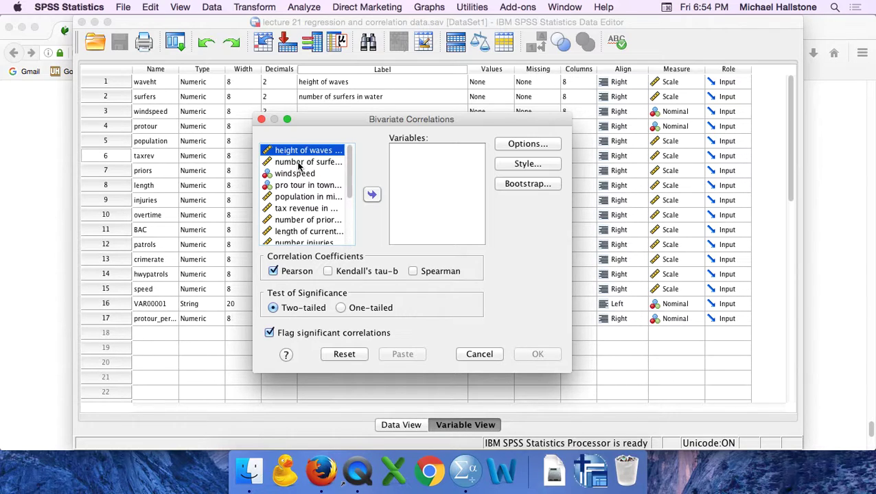
left_click(298, 162)
left_click(371, 194)
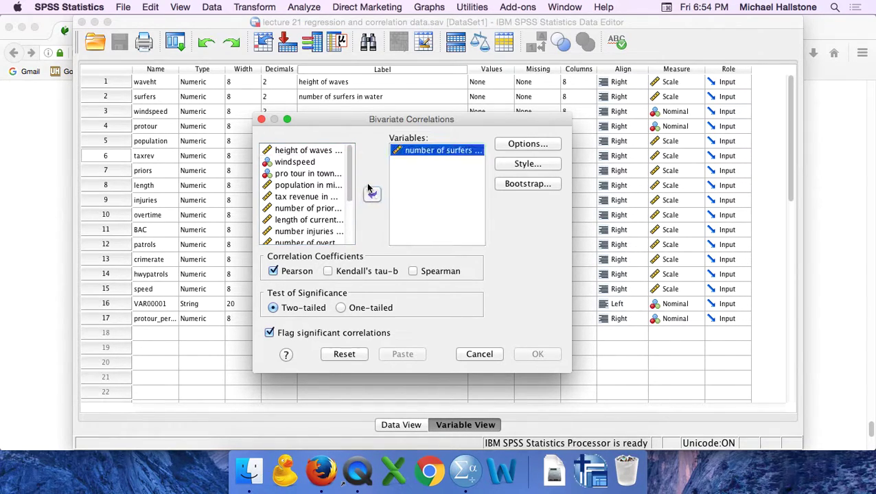
left_click(306, 151)
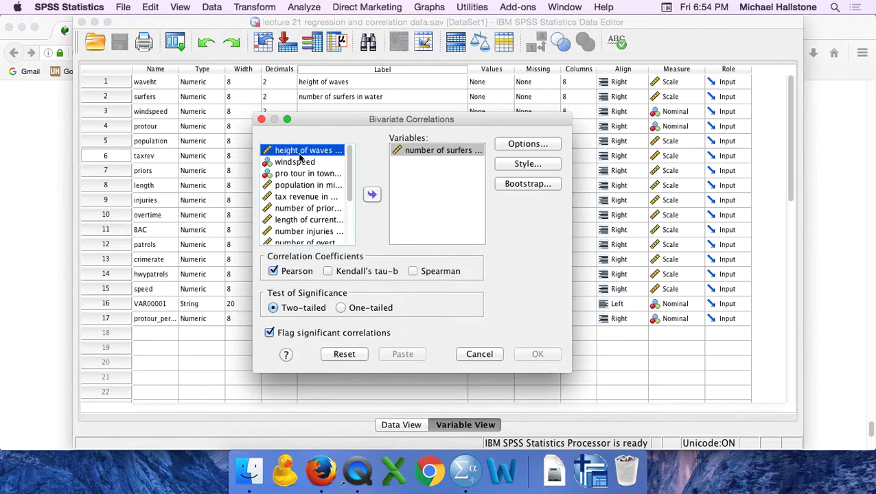
left_click(371, 194)
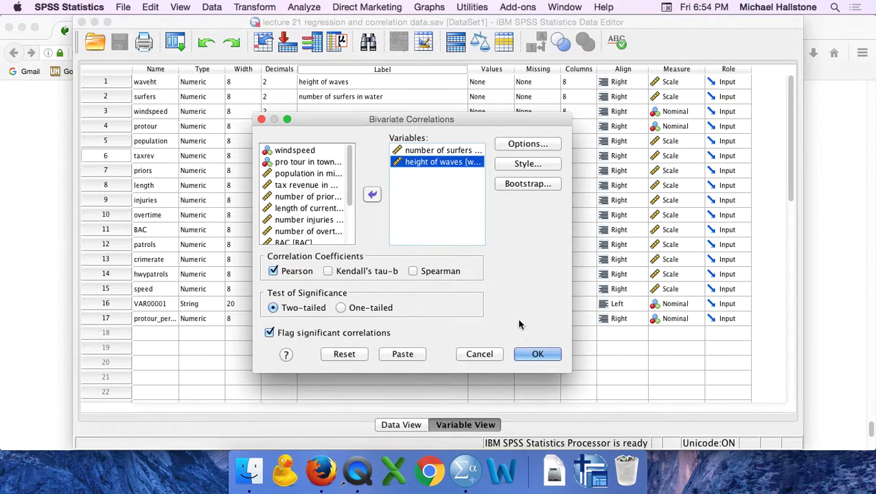
- Run the Pearson correlation and point out the resulting Correlations table
left_click(539, 352)
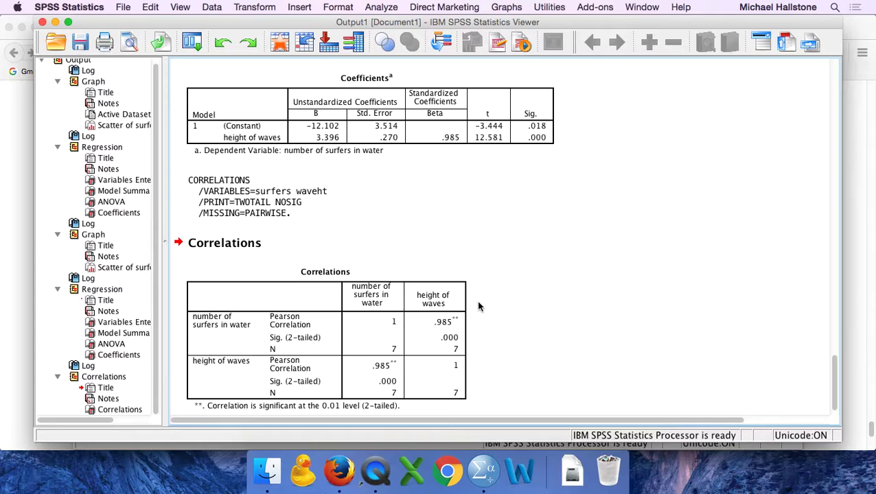
left_click(459, 231)
scroll(459, 231, "down", 1)
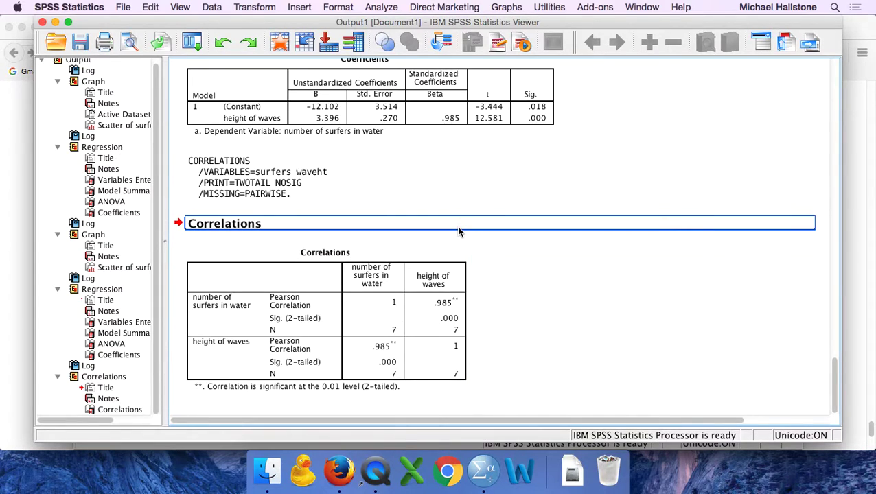
left_click(440, 319)
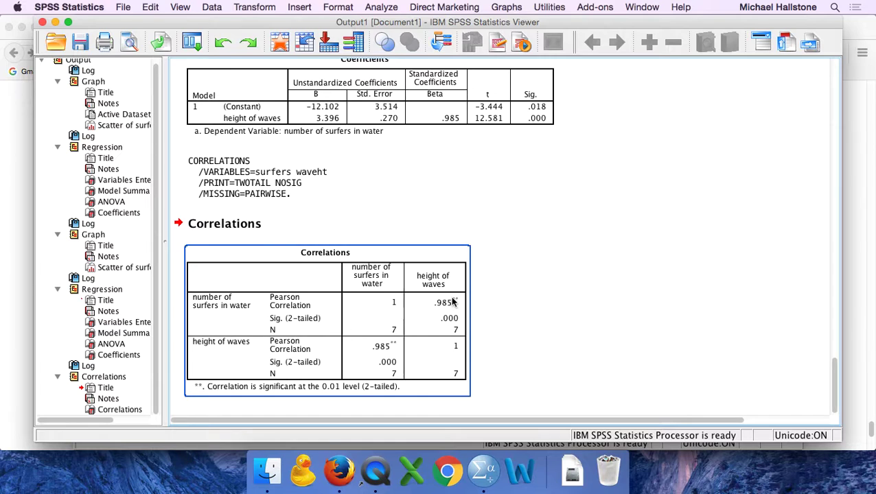
- Scroll back up through the output to point out the Model Summary and ANOVA tables
left_click(433, 225)
scroll(433, 243, "up", 1)
scroll(433, 242, "up", 8)
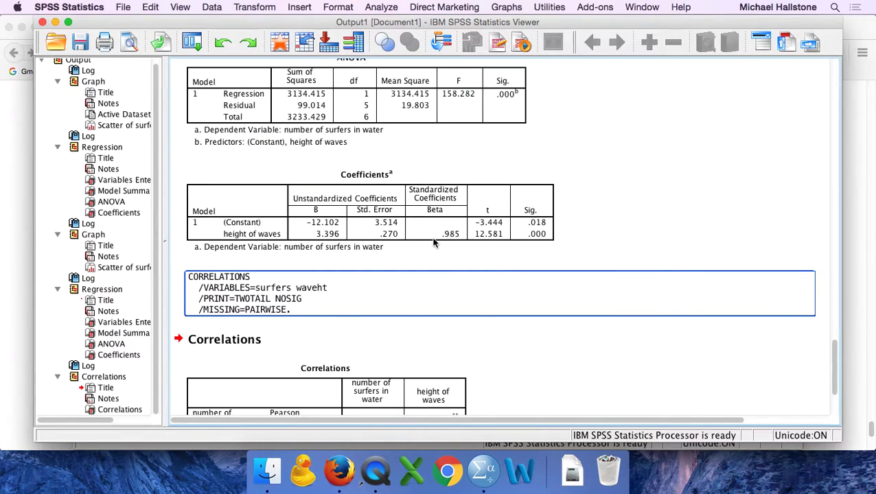
scroll(433, 237, "up", 1)
left_click(427, 229)
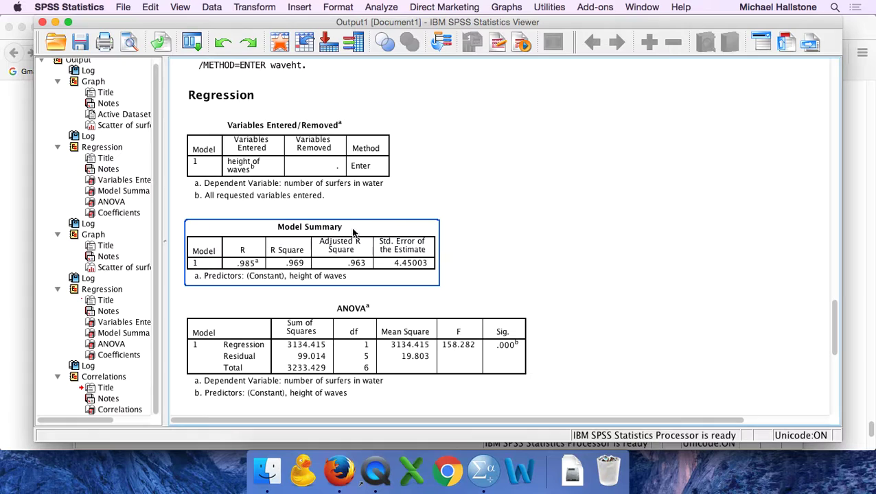
left_click(459, 335)
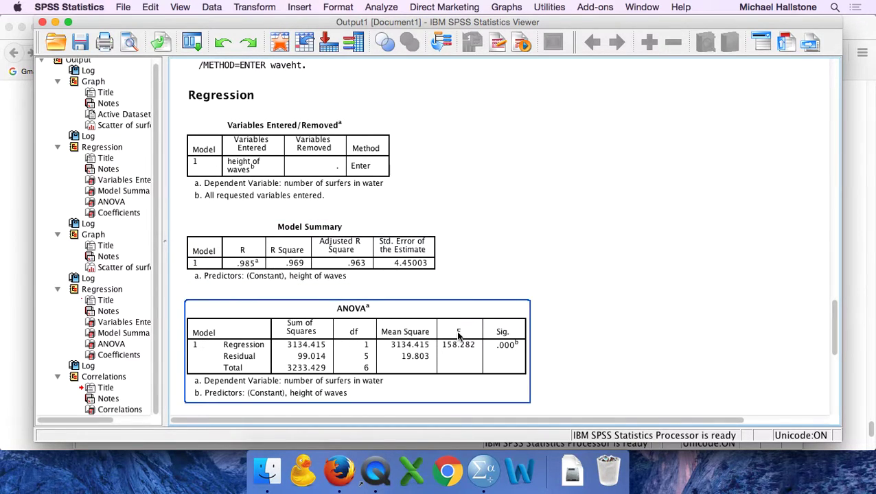
scroll(459, 335, "down", 10)
- Point out the Coefficients and Correlations (r = .985) tables, then bring Firefox forward
left_click(458, 336)
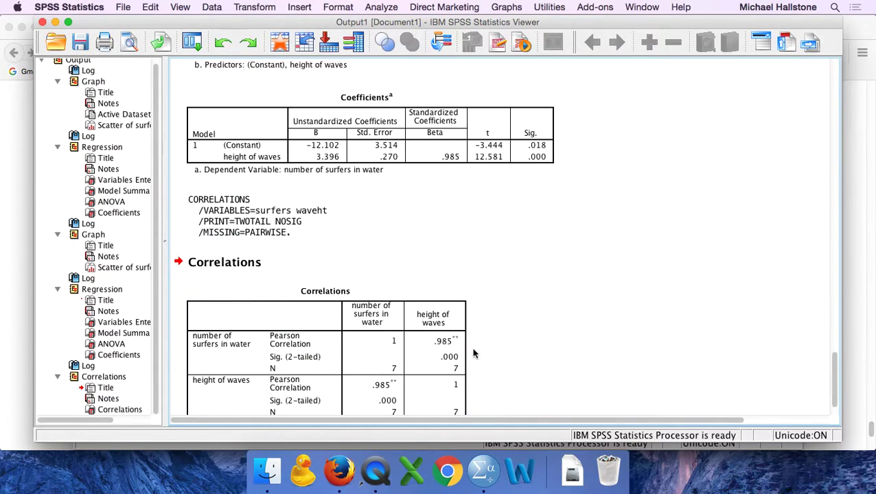
left_click(531, 143)
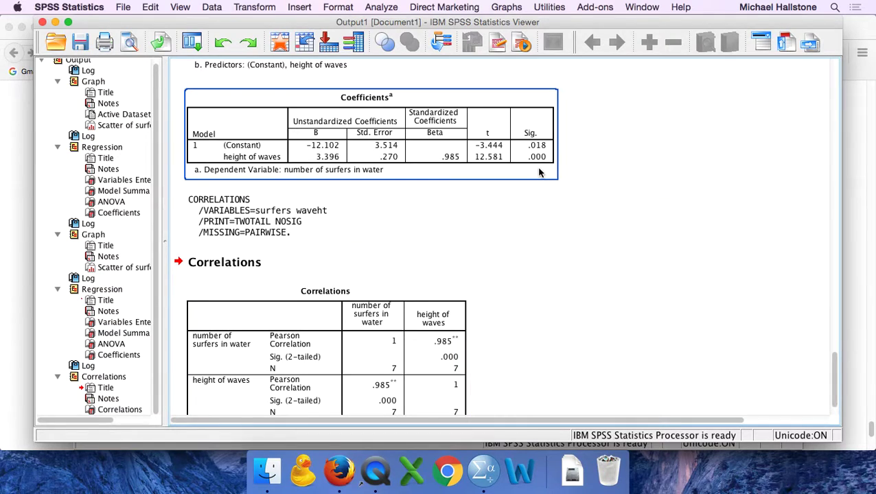
left_click(374, 383)
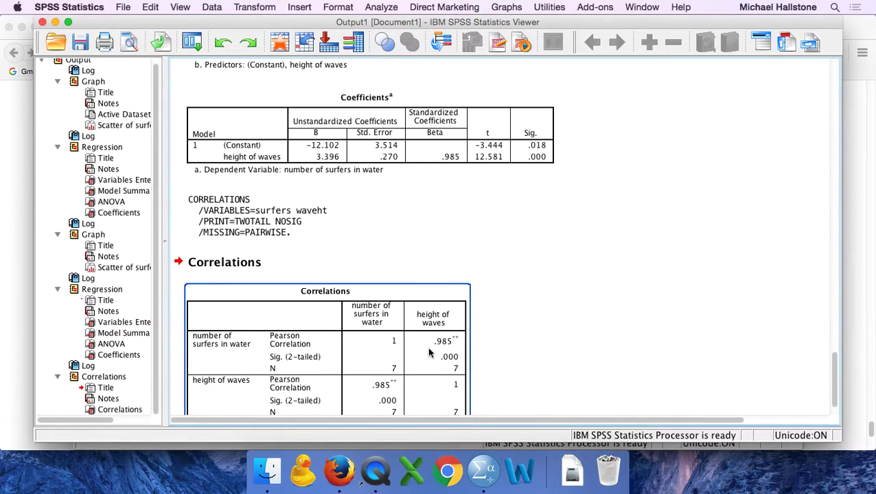
left_click(469, 405)
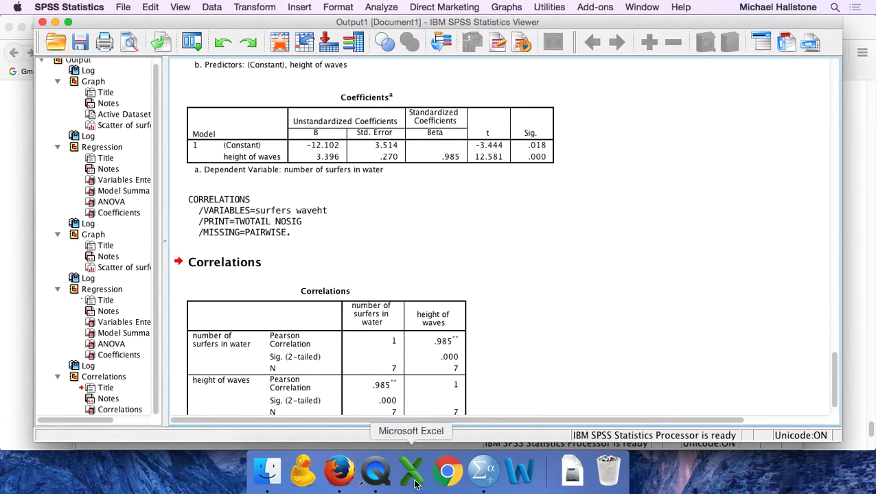
left_click(355, 481)
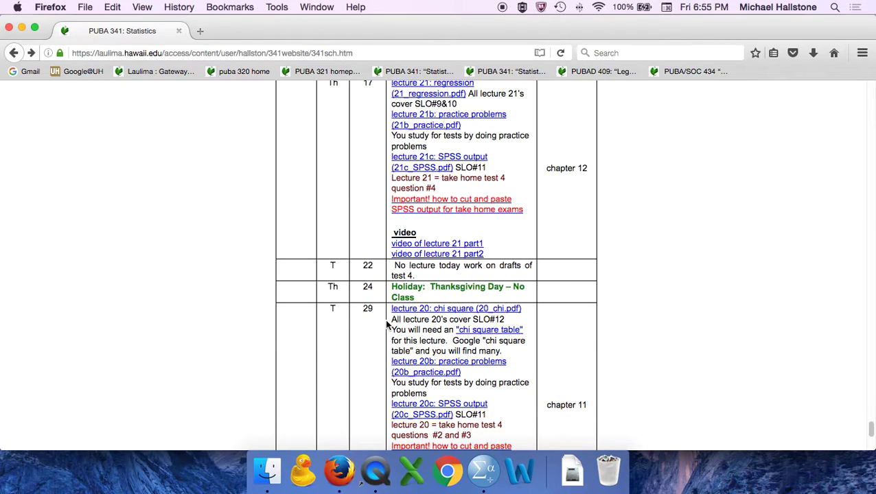
- Open the lecture 21 regression PDF (21_regression.pdf) after backing out of the 21b practice link
scroll(416, 137, "up", 1)
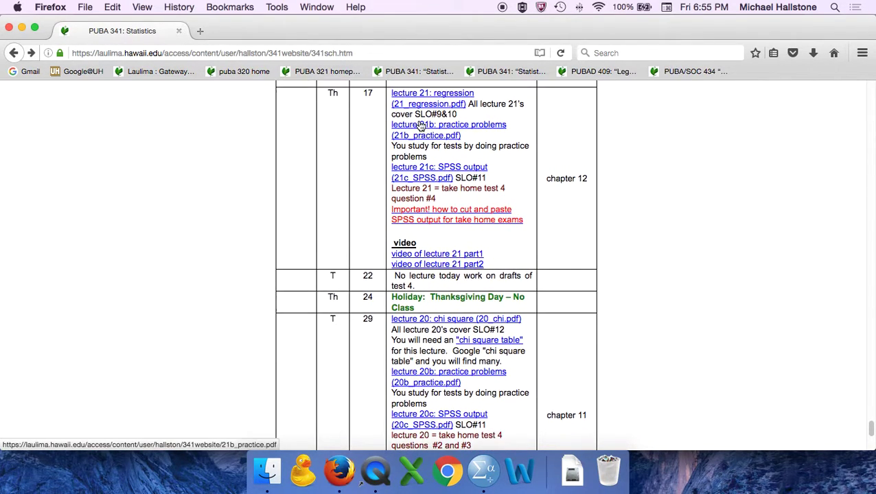
left_click(417, 124)
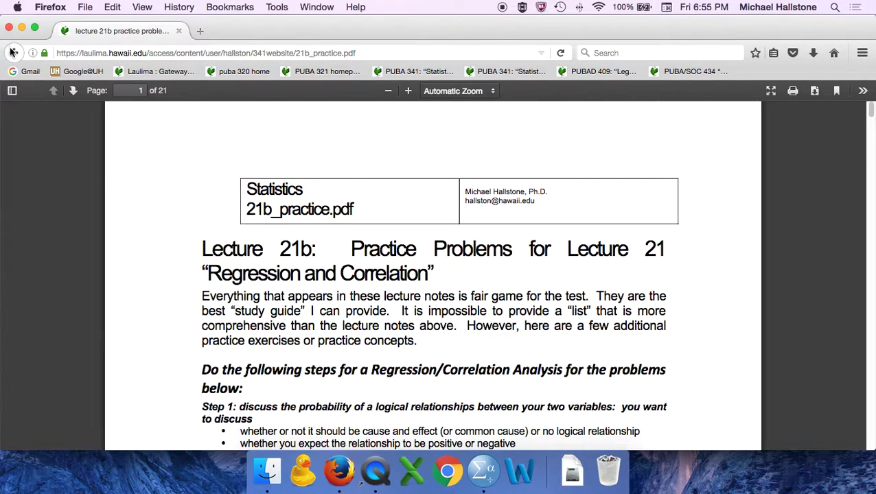
left_click(14, 53)
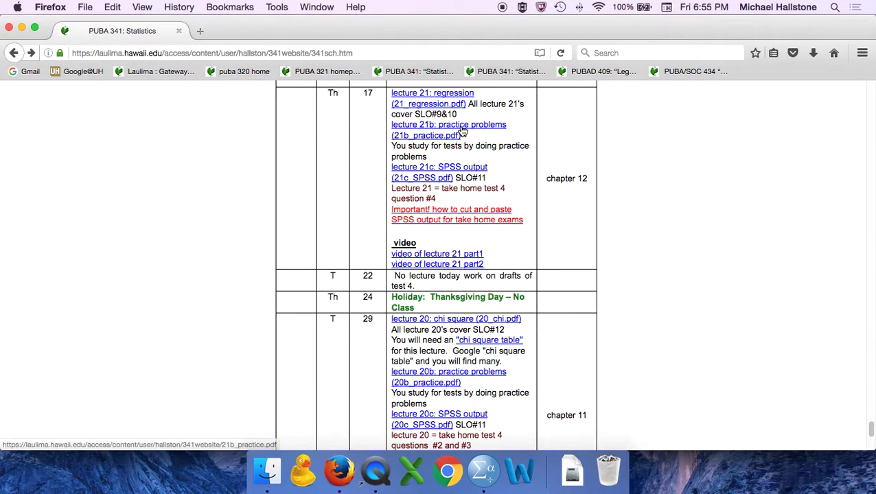
left_click(456, 102)
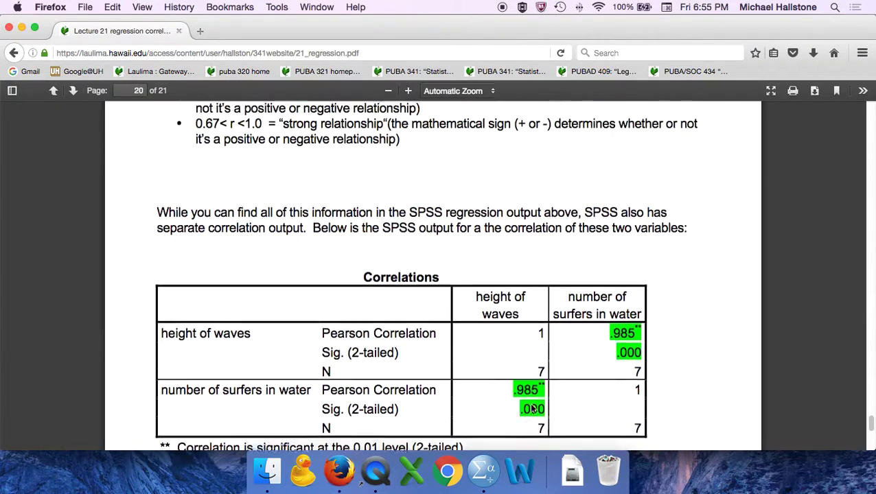
- Scroll the lecture PDF to the bullets on weak, moderate and strong r
scroll(633, 331, "up", 2)
scroll(480, 274, "up", 4)
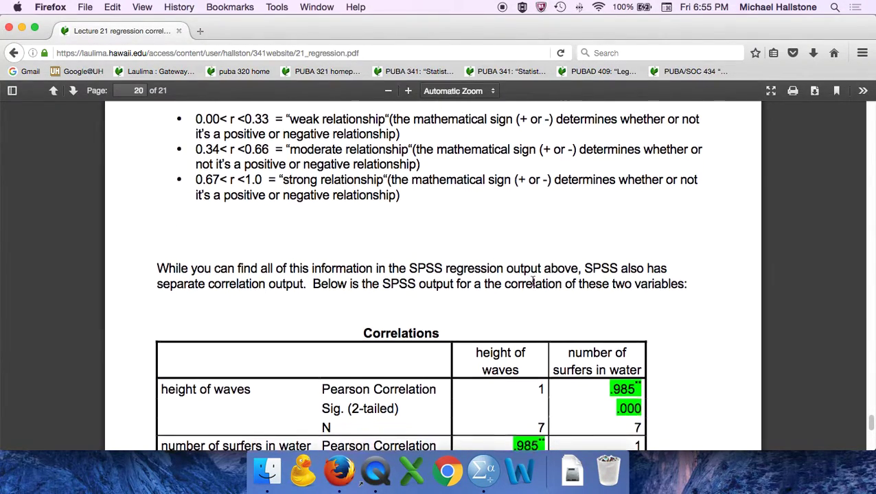
scroll(405, 178, "up", 1)
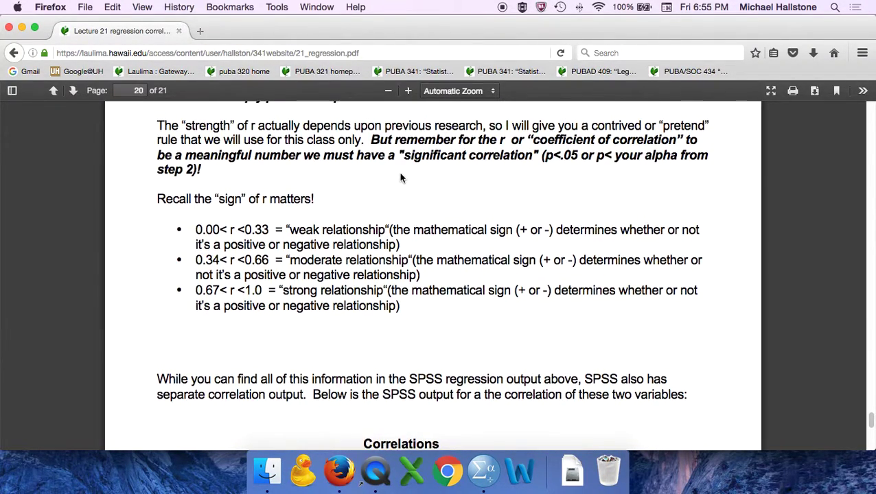
scroll(404, 177, "up", 5)
scroll(401, 177, "up", 2)
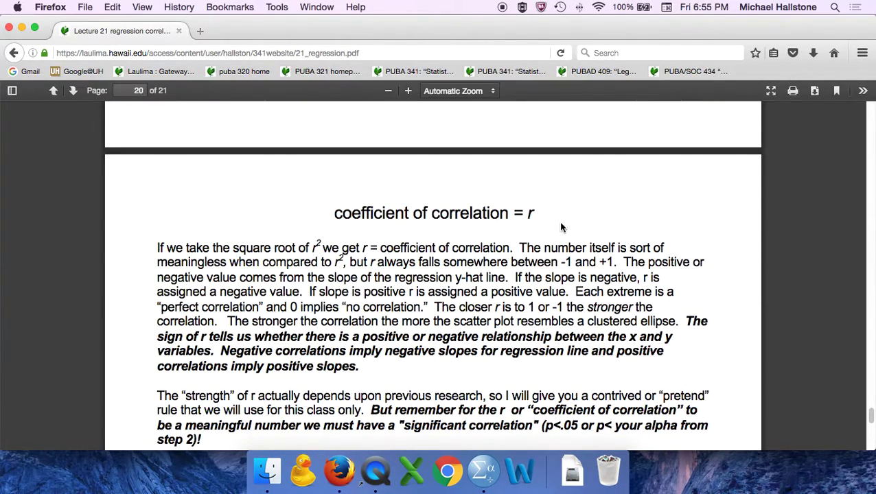
scroll(561, 227, "down", 4)
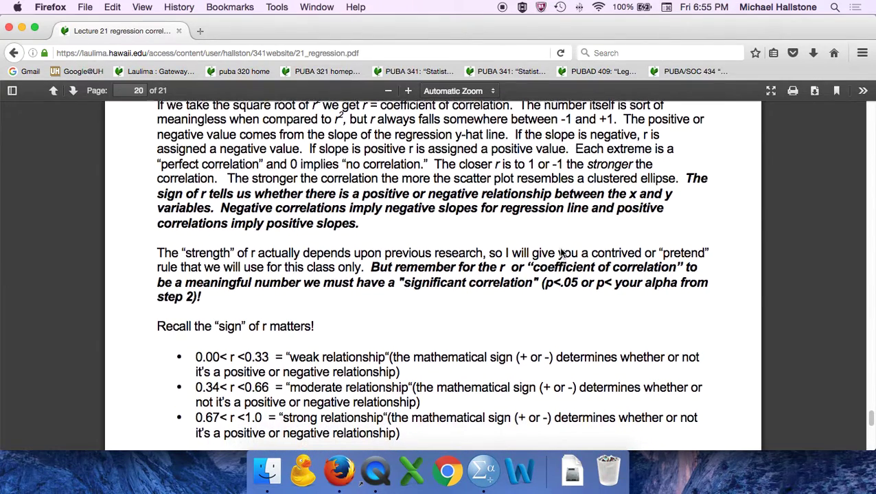
scroll(560, 254, "down", 4)
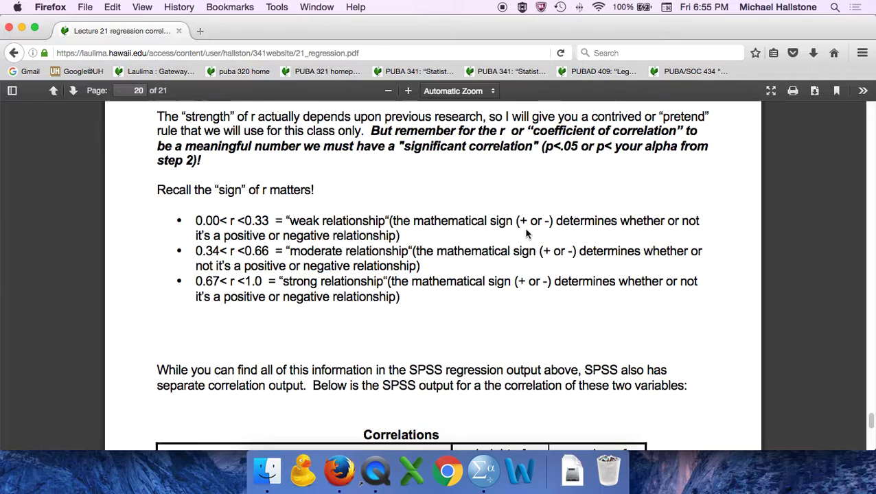
- Read the PDF's Correlations table (r = .985, sig .000) and return to the SPSS output
scroll(485, 238, "down", 5)
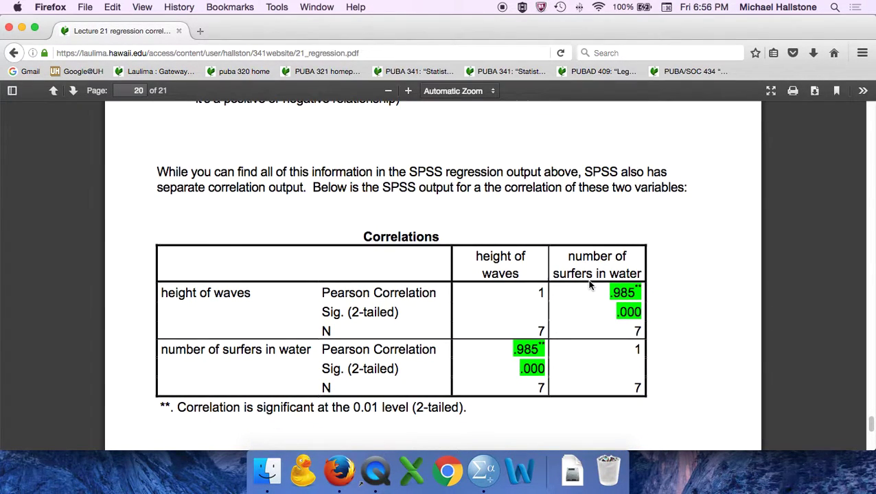
scroll(396, 185, "up", 3)
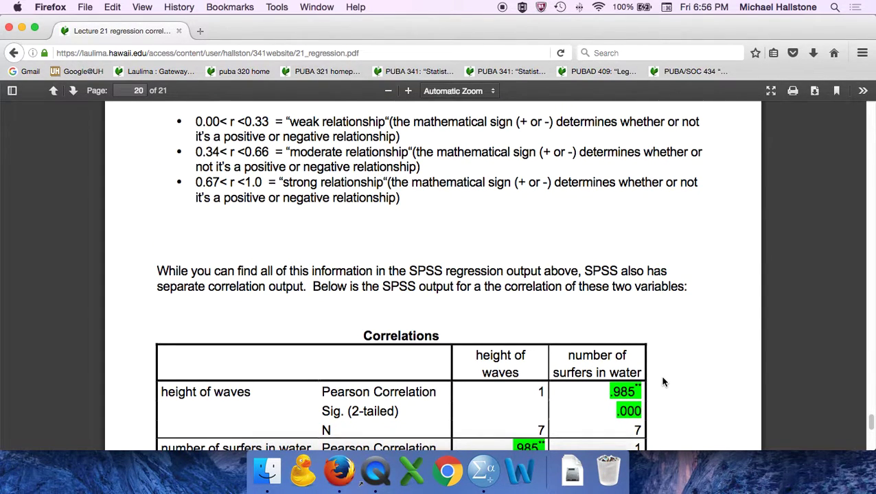
scroll(663, 381, "down", 1)
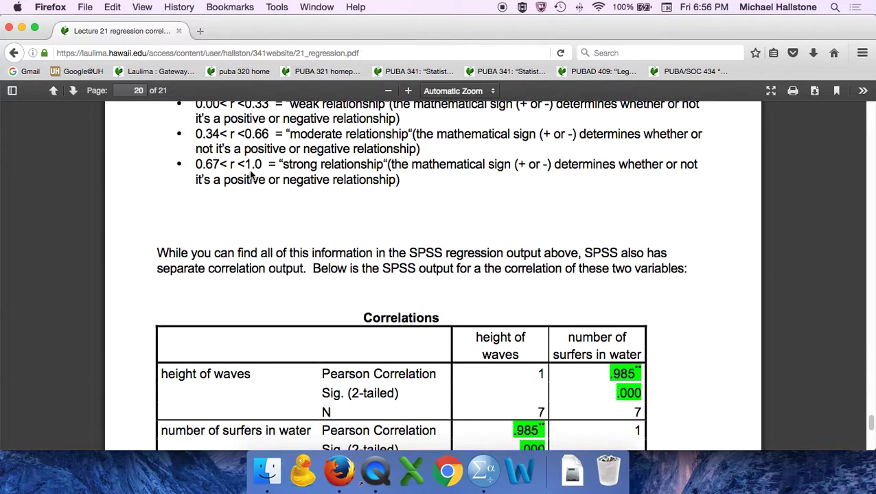
scroll(251, 172, "up", 1)
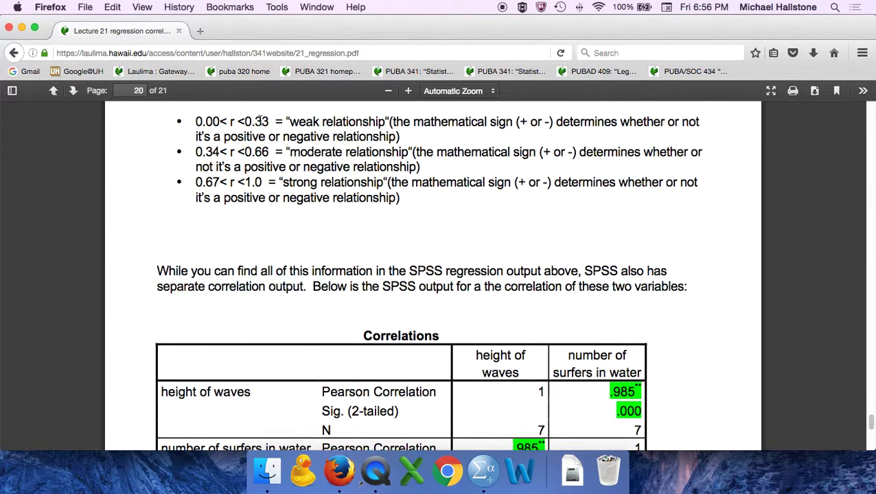
scroll(316, 181, "down", 4)
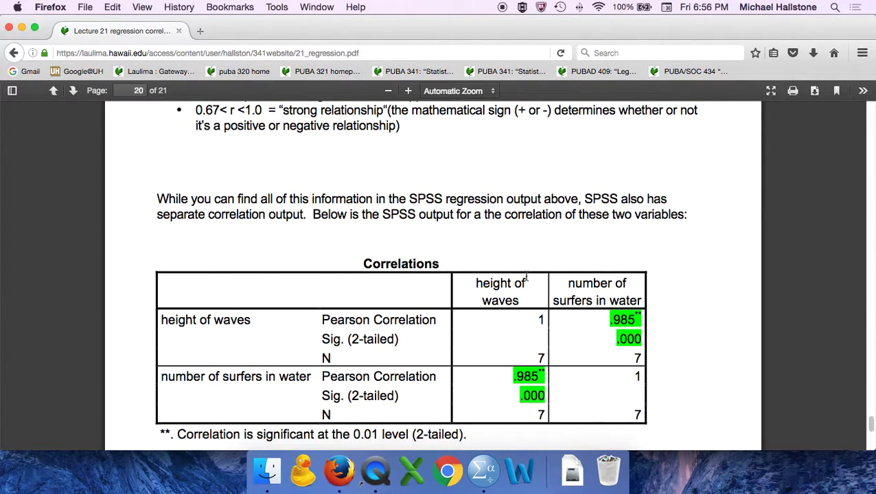
scroll(544, 273, "down", 10)
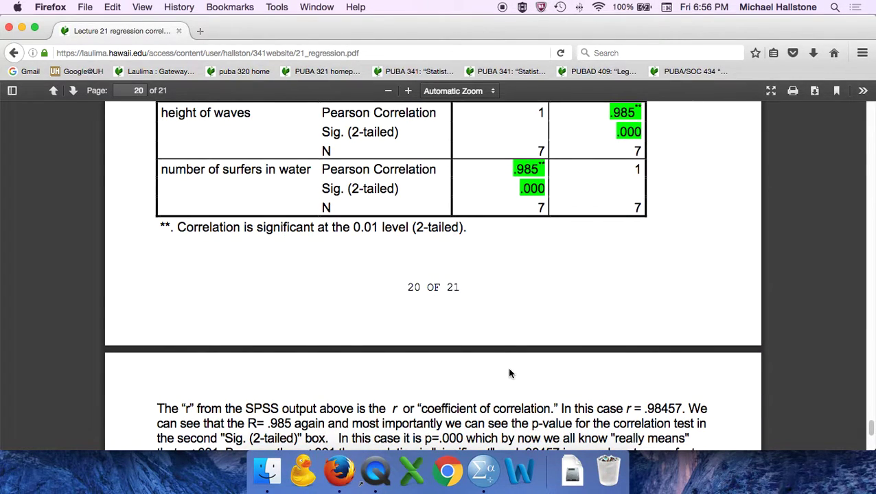
left_click(483, 471)
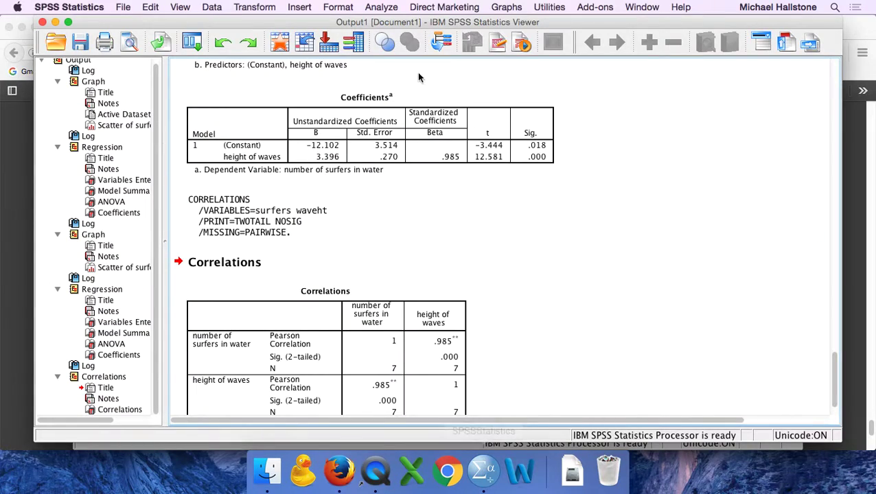
- Rerun the Bivariate Pearson correlation for surfers and wave height, giving r = .985, sig .000
left_click(371, 8)
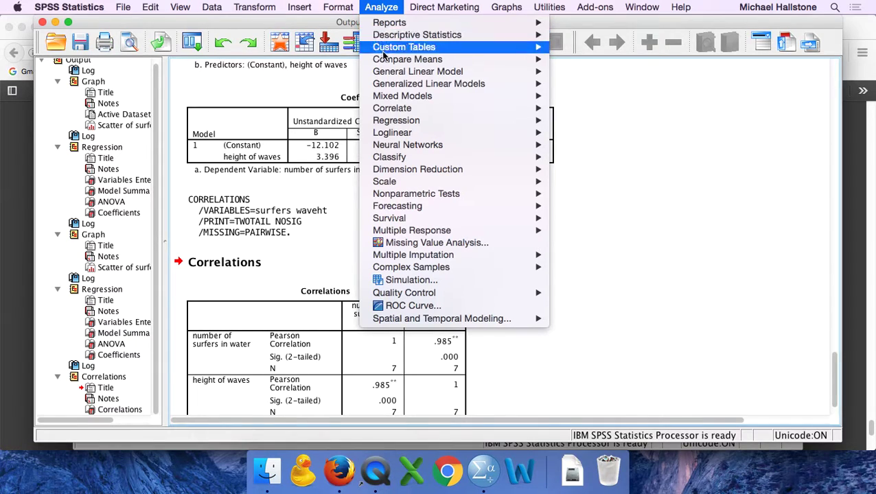
mouse_move(395, 109)
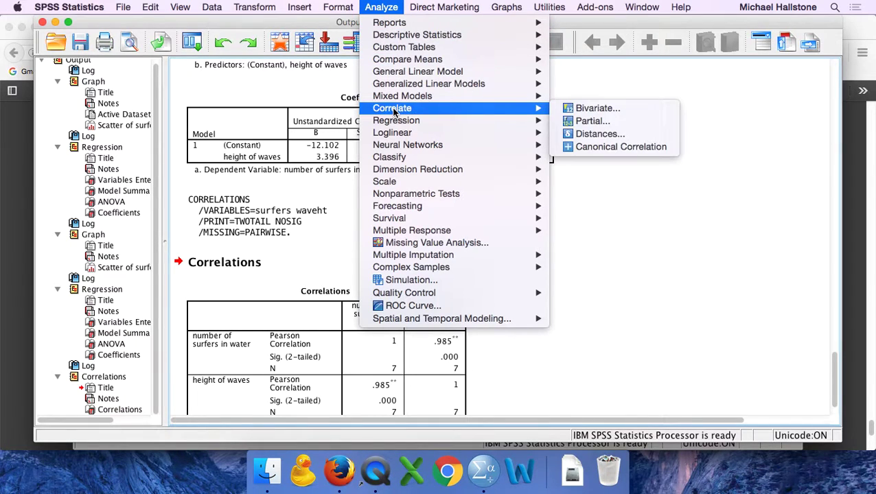
left_click(596, 108)
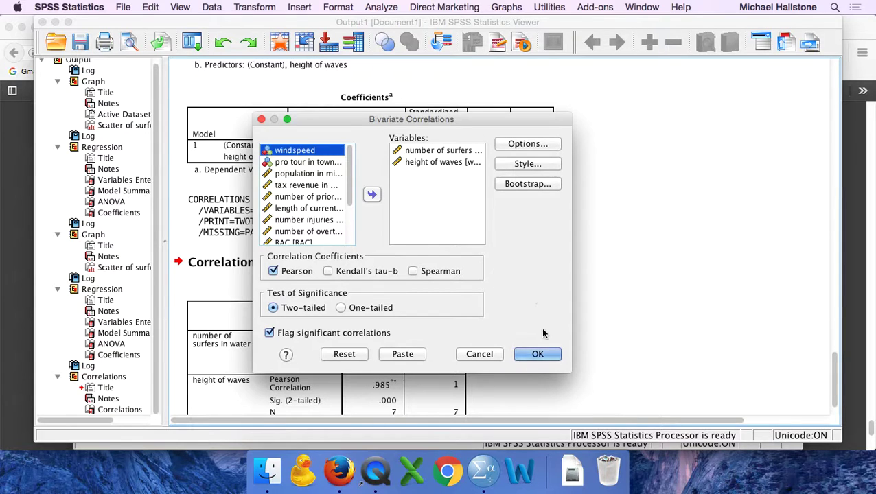
left_click(537, 354)
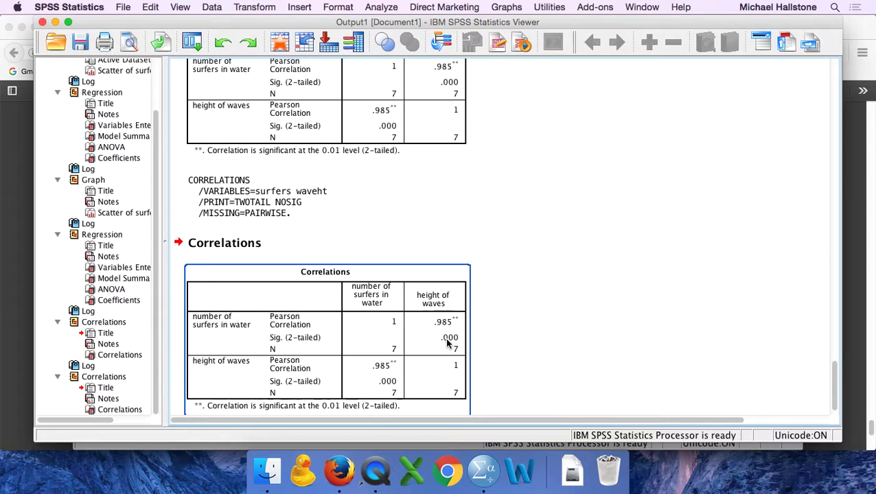
left_click(499, 332)
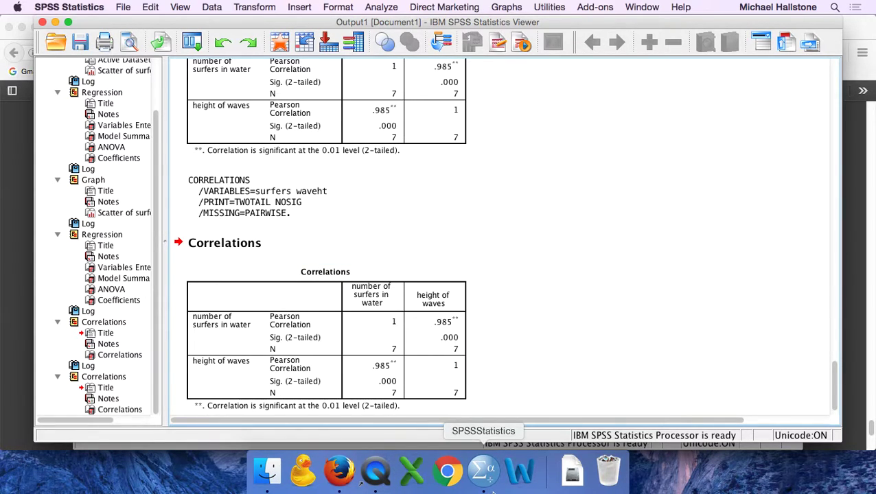
- Scroll the lecture PDF to its Correlations table (r = .98457), then switch to QuickTime Player
left_click(338, 471)
scroll(457, 210, "up", 5)
scroll(457, 217, "up", 7)
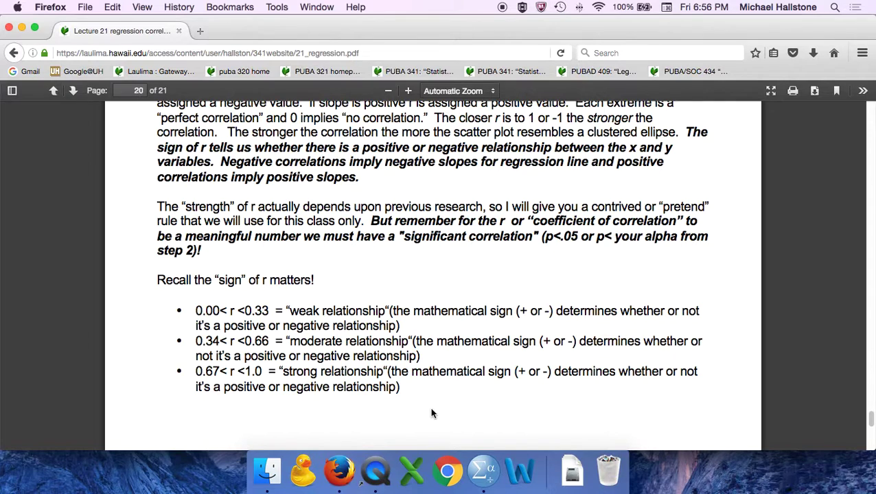
scroll(331, 364, "down", 3)
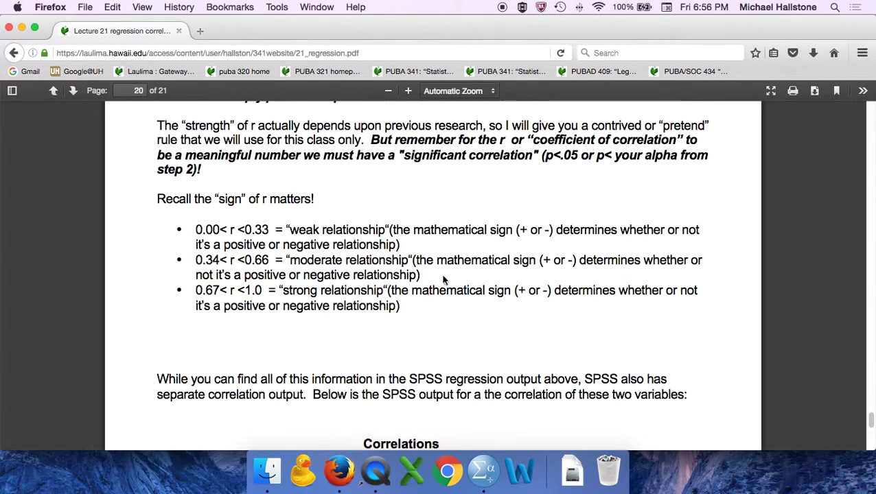
scroll(544, 281, "down", 5)
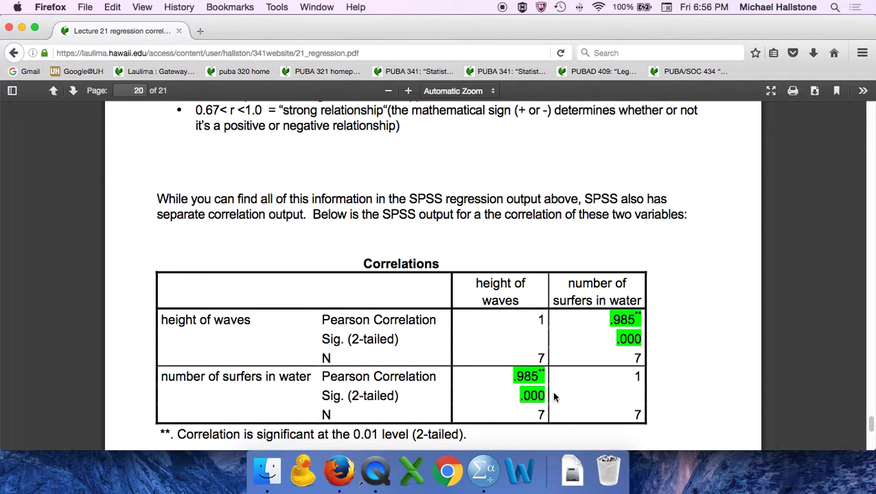
scroll(494, 383, "down", 5)
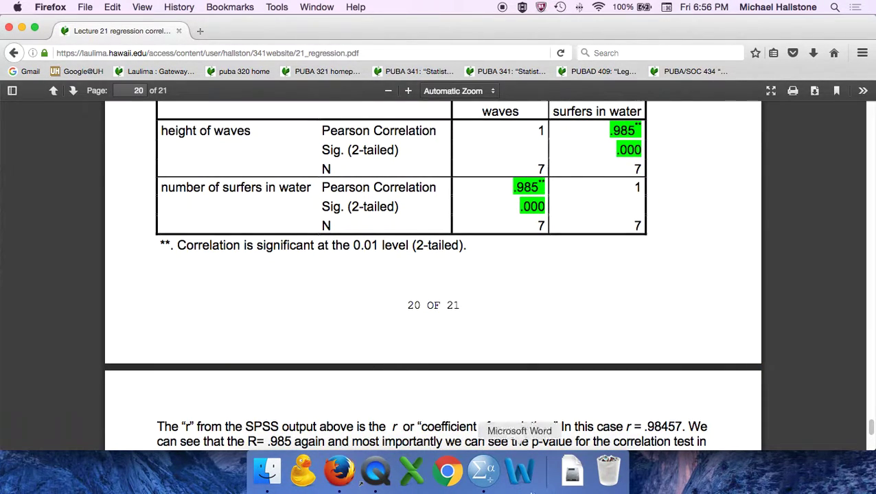
left_click(375, 470)
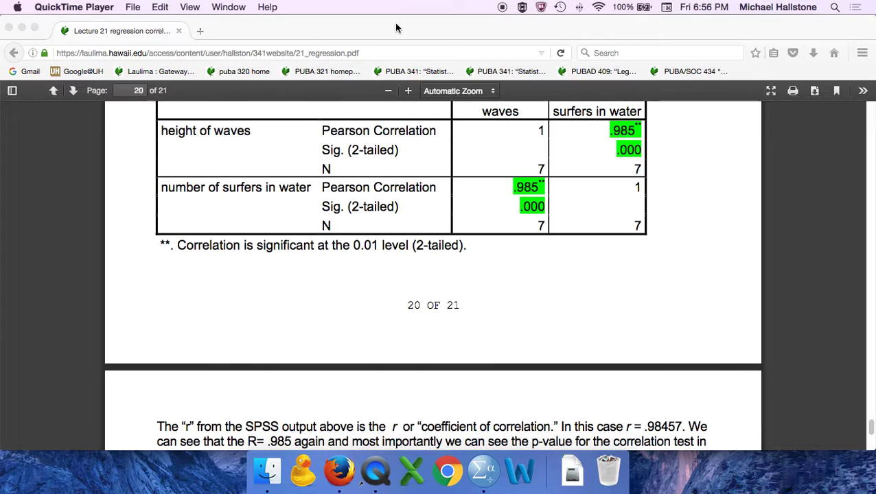